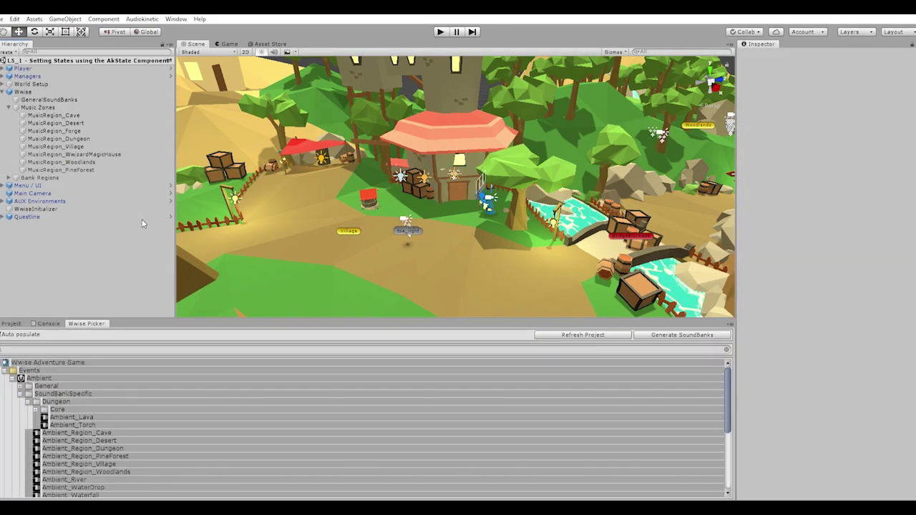
Step: Give the Wwizard house music zone an Ak State setting MagicZone to MZ2_InsideHouse on AkTriggerEnter
left_click_drag(71, 429, 77, 146)
left_click(78, 153)
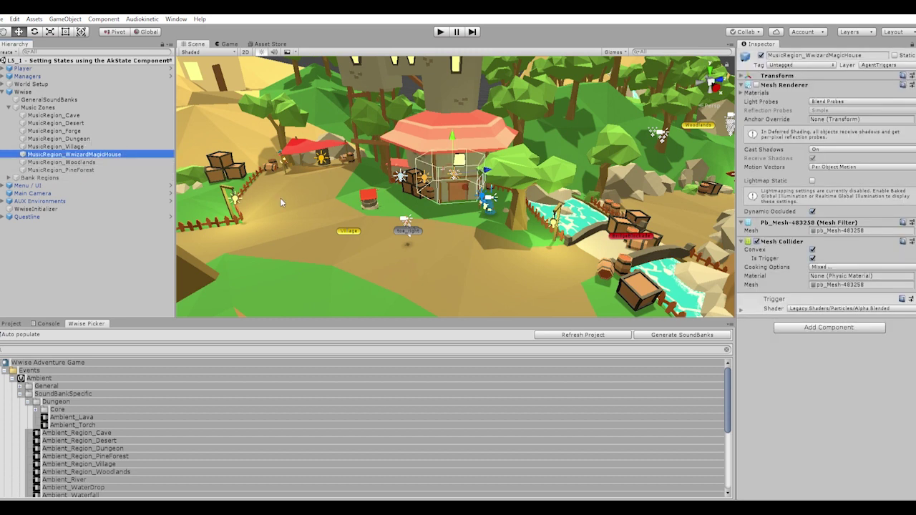
left_click(810, 325)
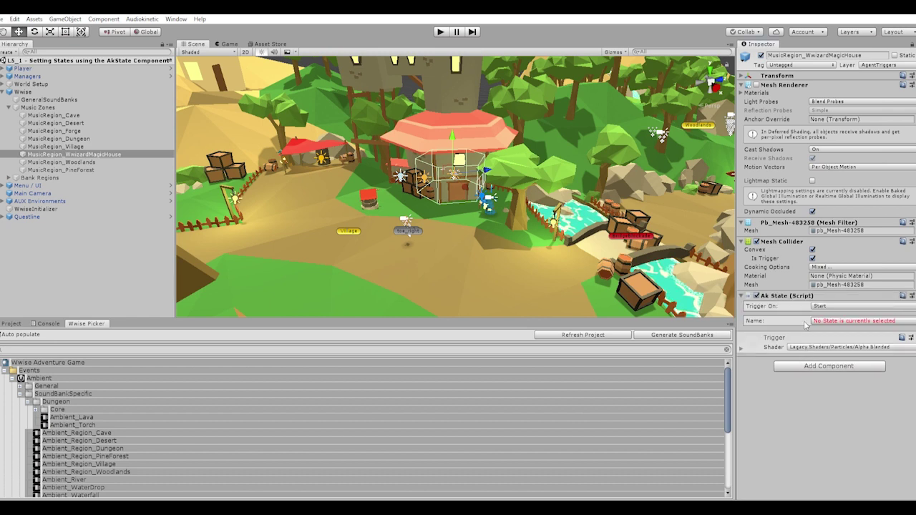
left_click(820, 316)
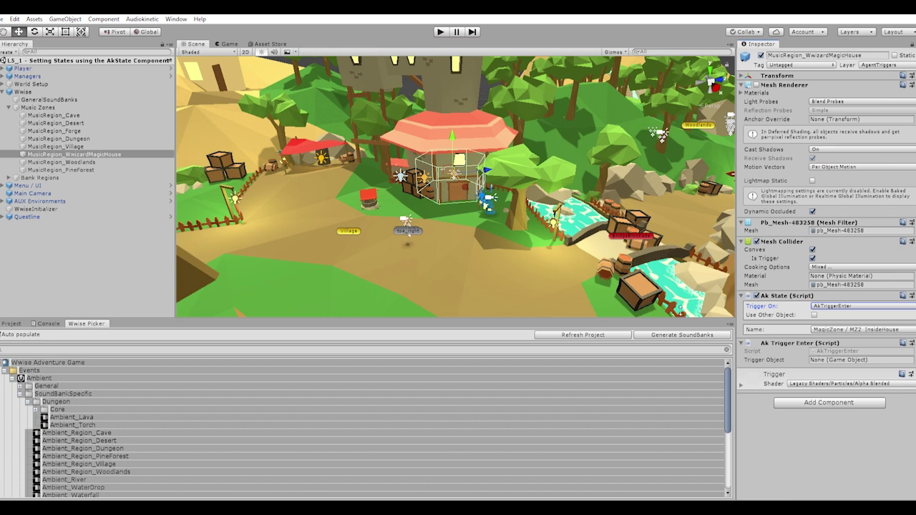
Step: Make the Player the entry trigger object and set the second Ak State to fire on AkTriggerExit
left_click_drag(23, 68, 823, 358)
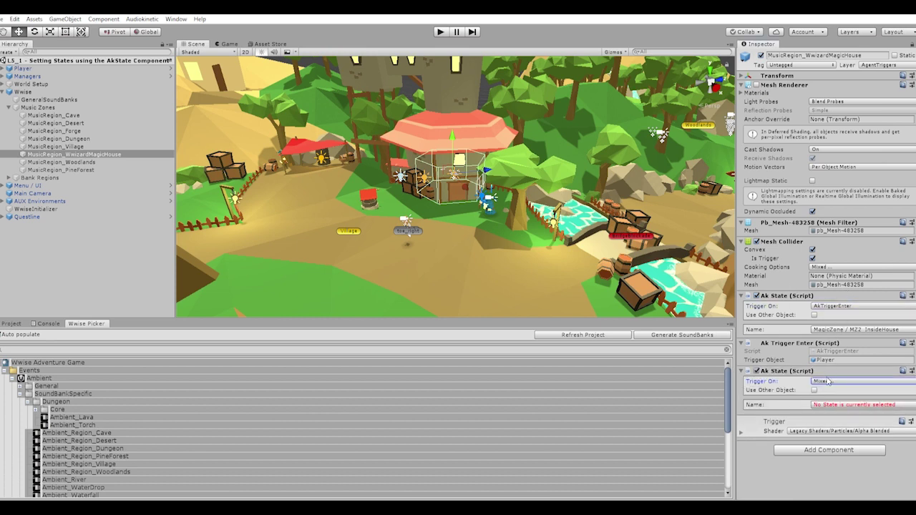
left_click(828, 381)
left_click(830, 358)
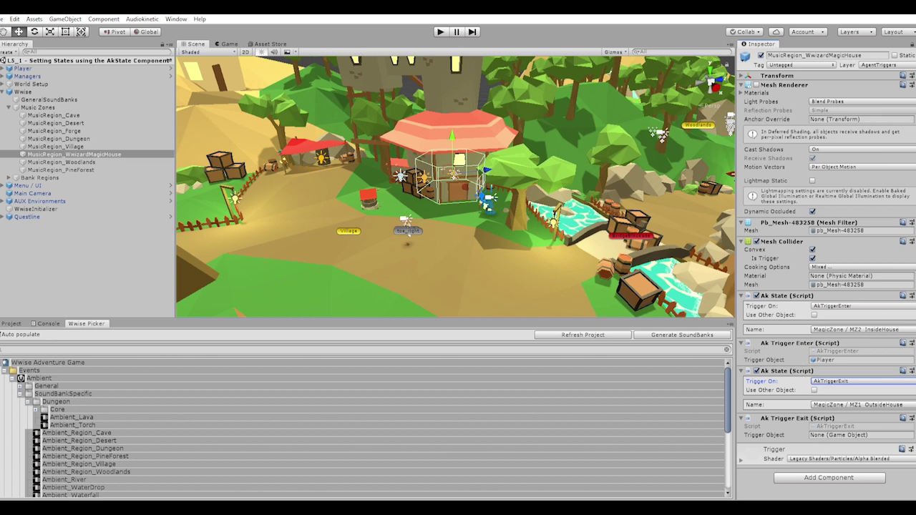
Step: Assign the Player as the exit state's trigger object and enter play mode
left_click(25, 66)
left_click_drag(26, 63, 822, 433)
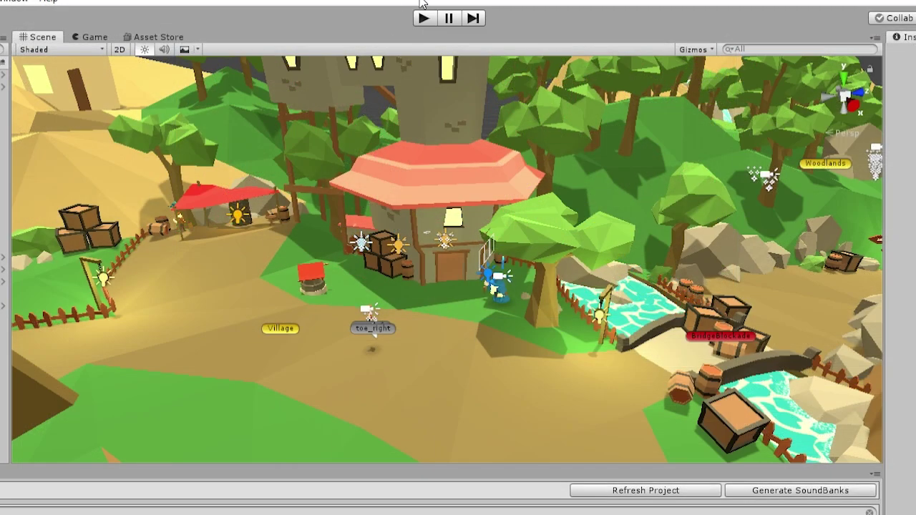
left_click(423, 17)
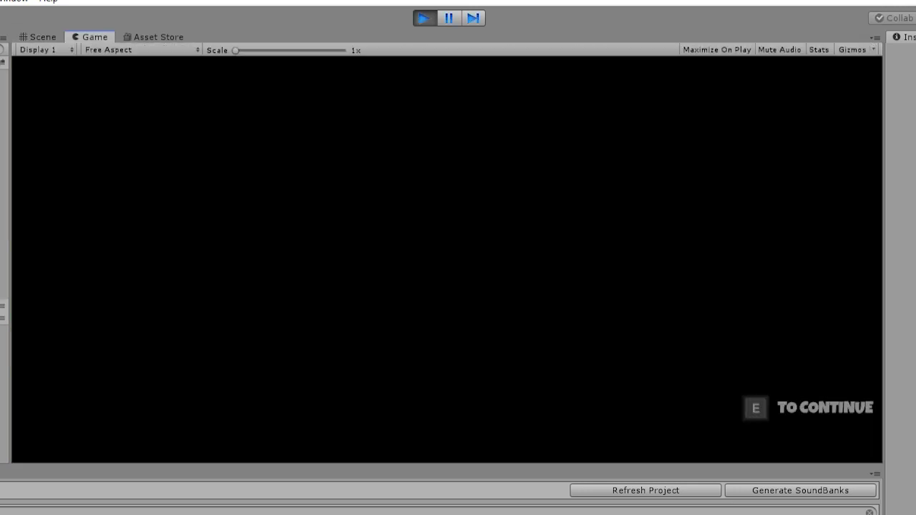
Step: Walk the character into the Wwizard's house, around the library and into the corridor
key("e")
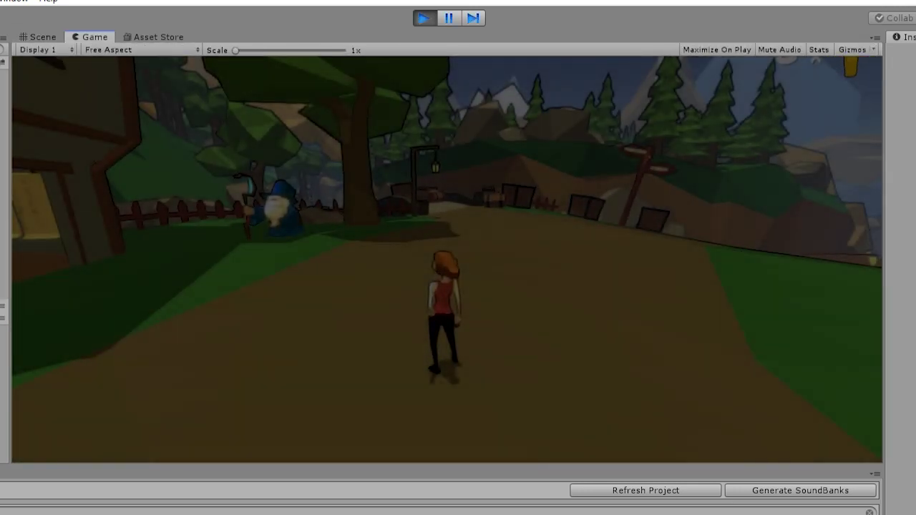
key("a")
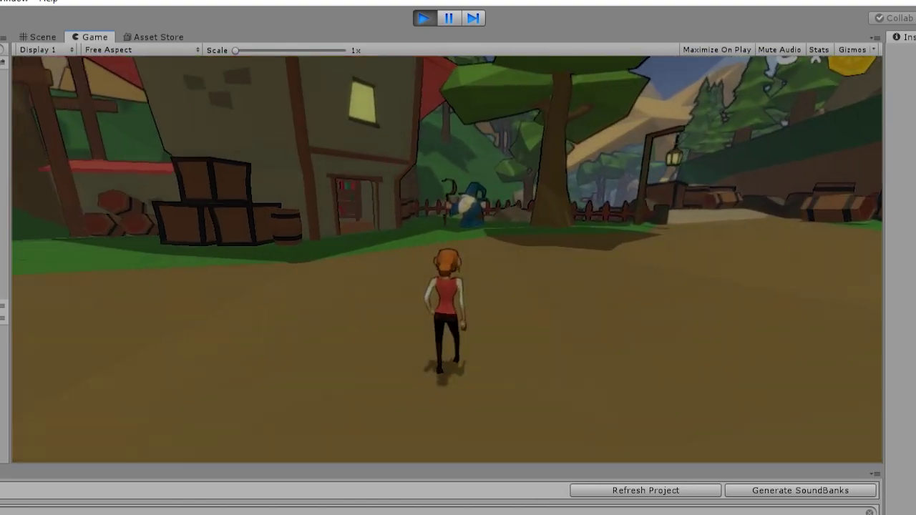
key("d")
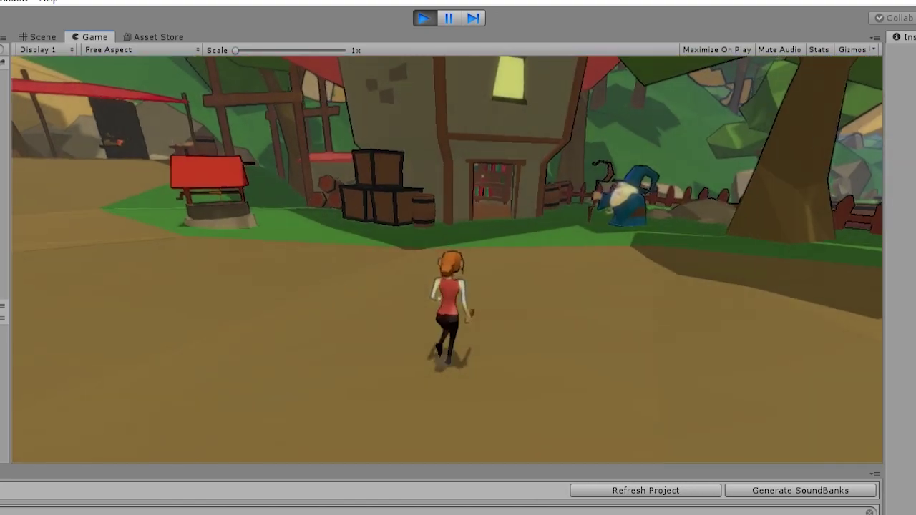
key("a")
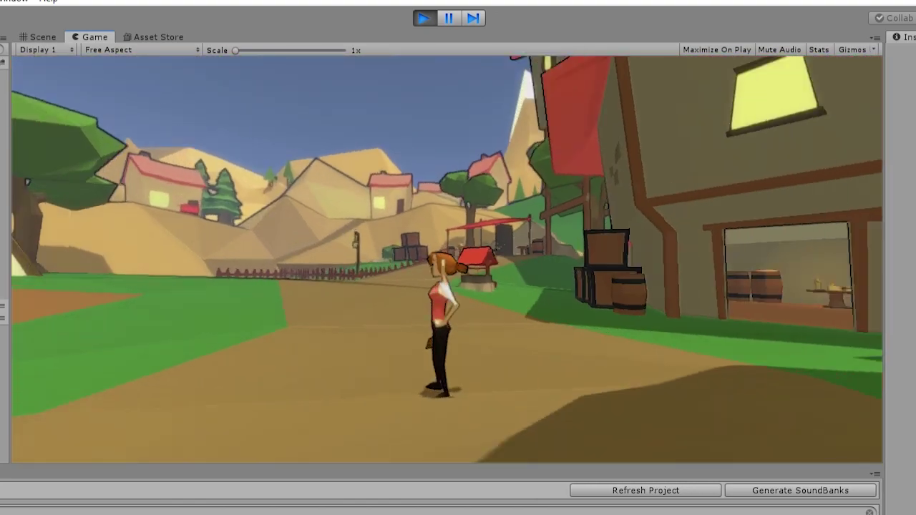
key("w")
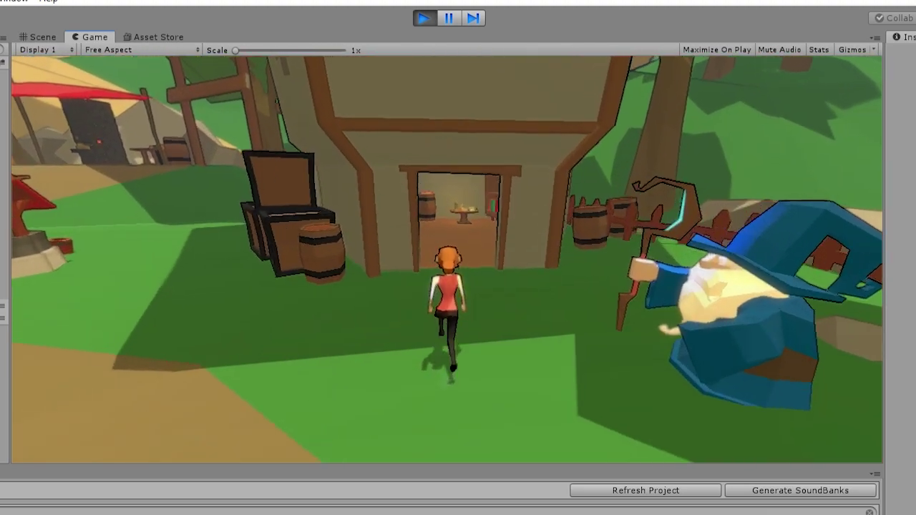
key("w")
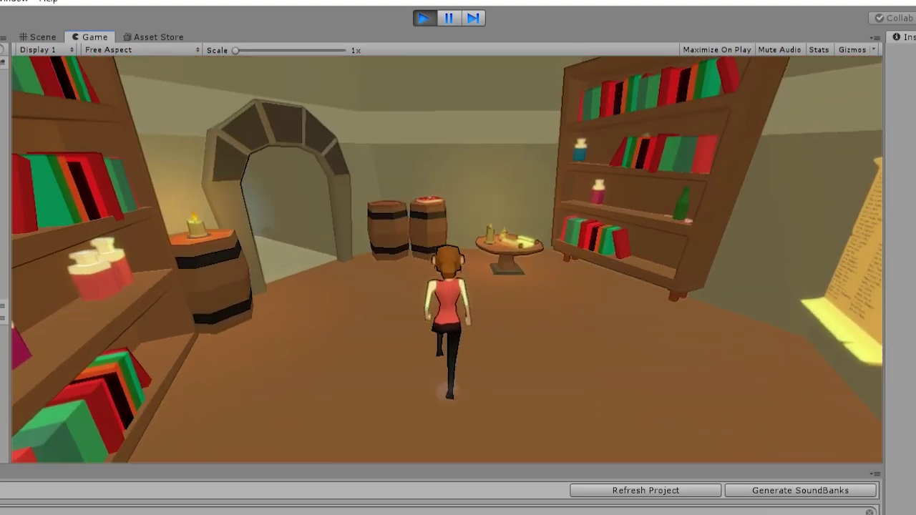
key("d")
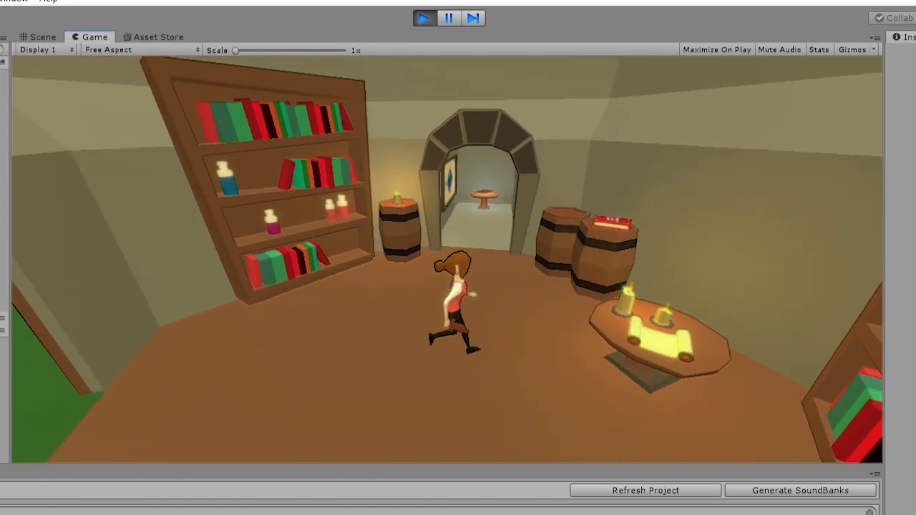
key("w")
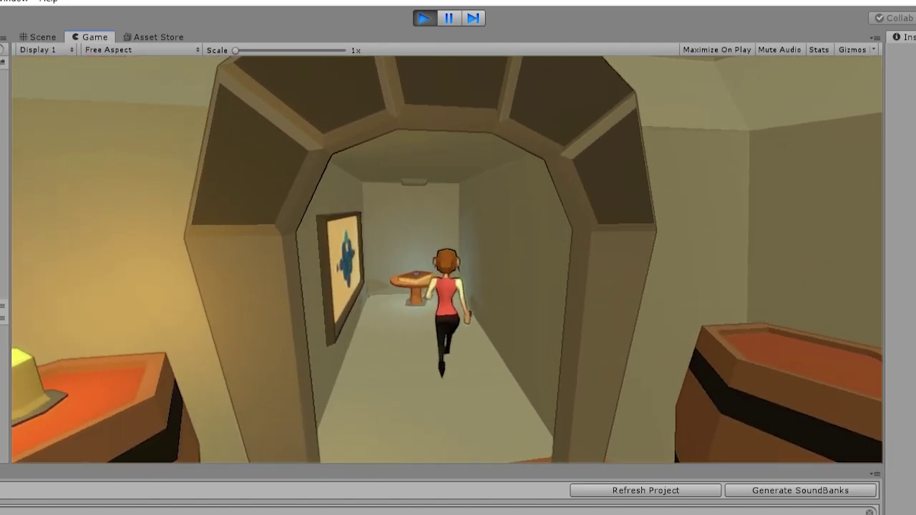
Step: Walk the character back out of the house into the village and open the pause menu
key("s")
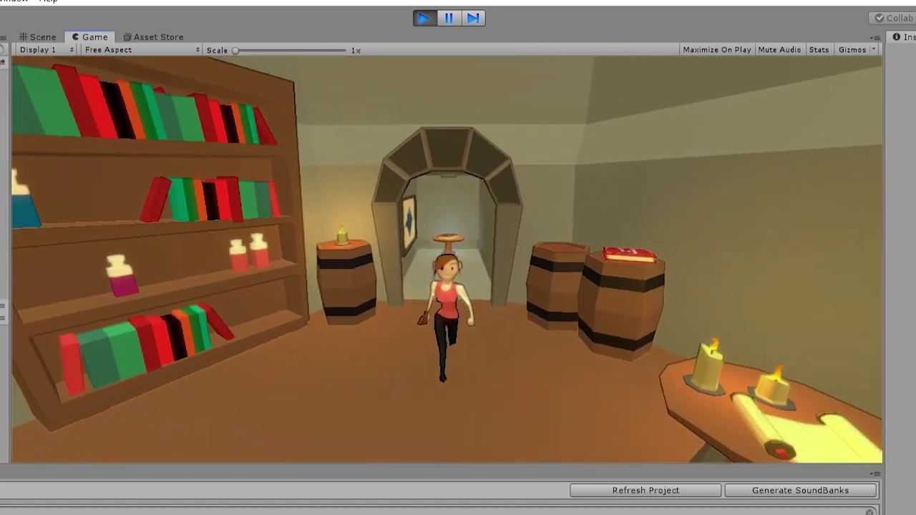
key("w")
key("w")
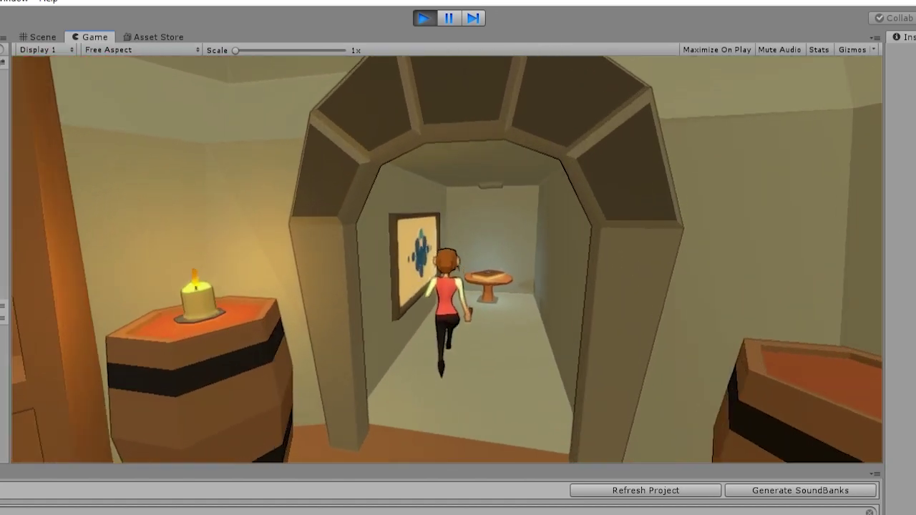
key("s")
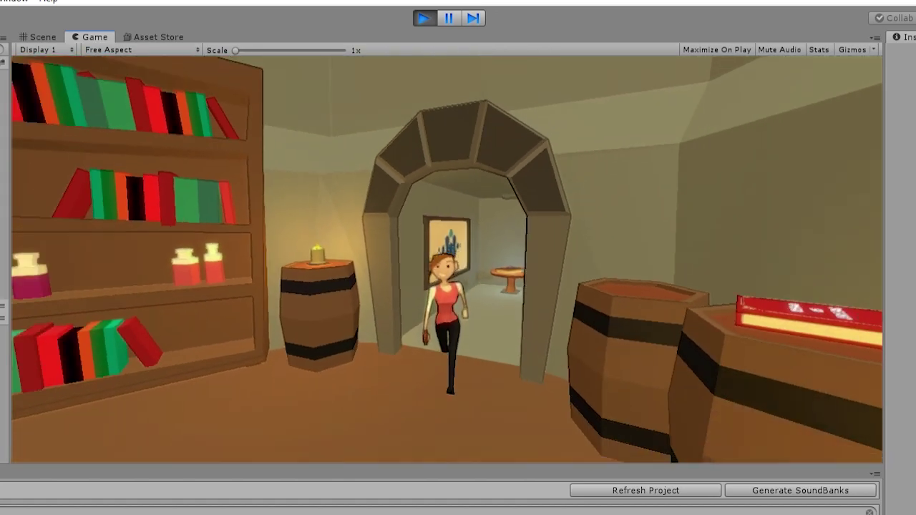
key("a")
key("w")
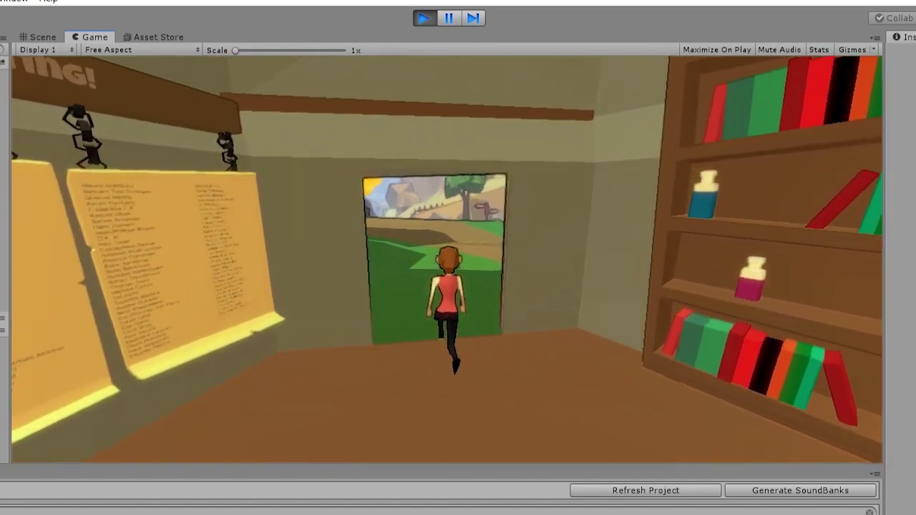
key("d")
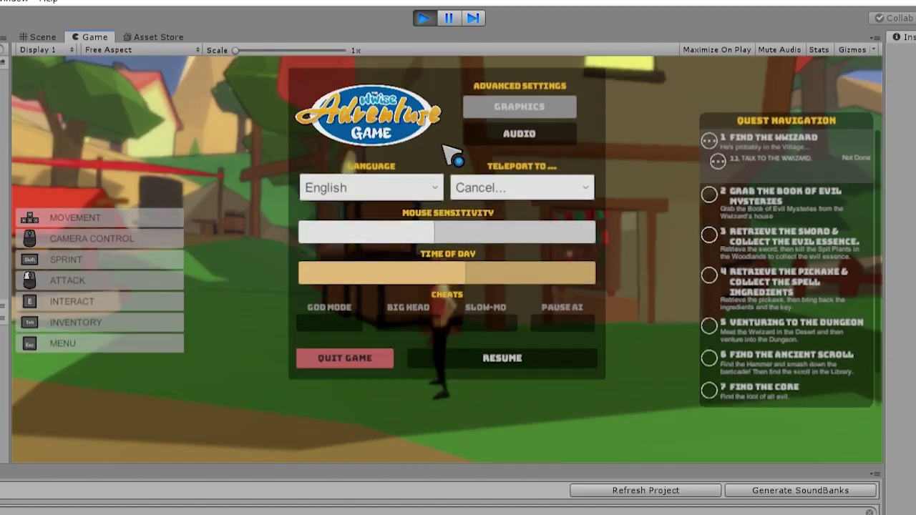
key("Escape")
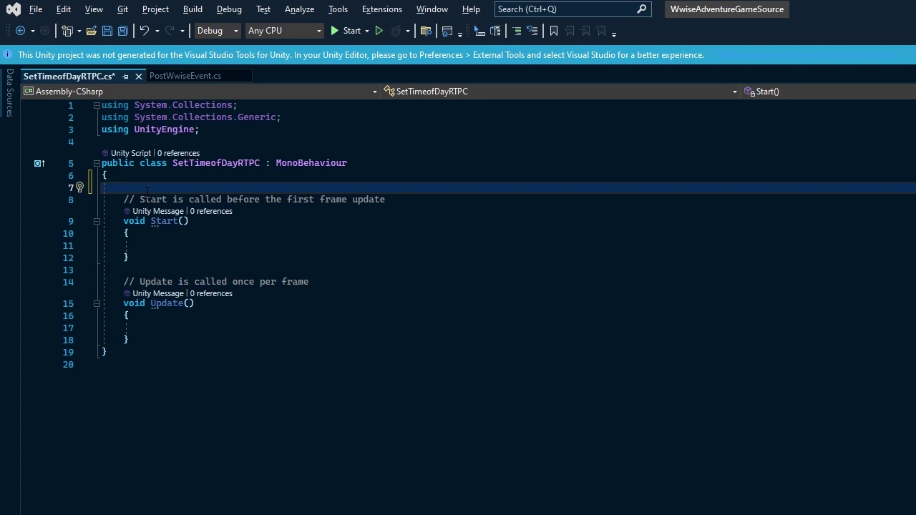
Step: Declare 'public AK.Wwise.RTPC TimeOfDayRTPC;' in the SetTimeofDayRTPC class
type("pu")
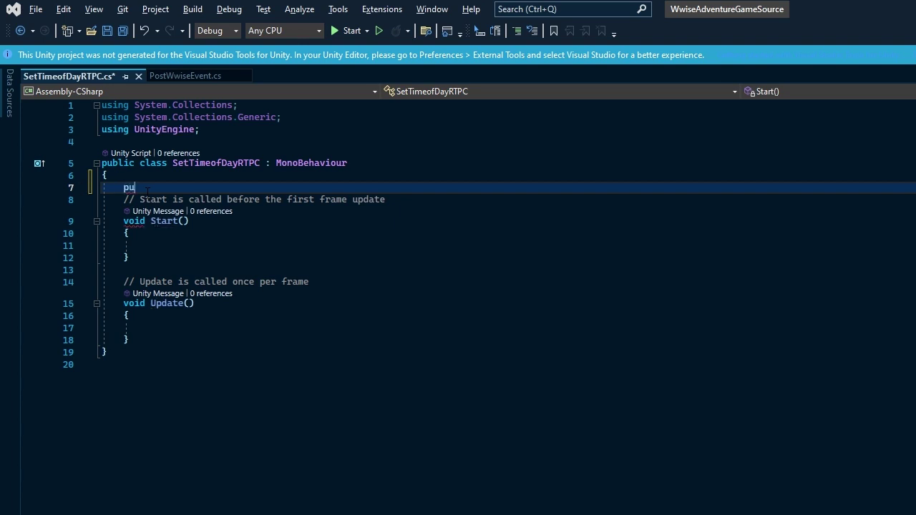
type("blic AK.Wwise")
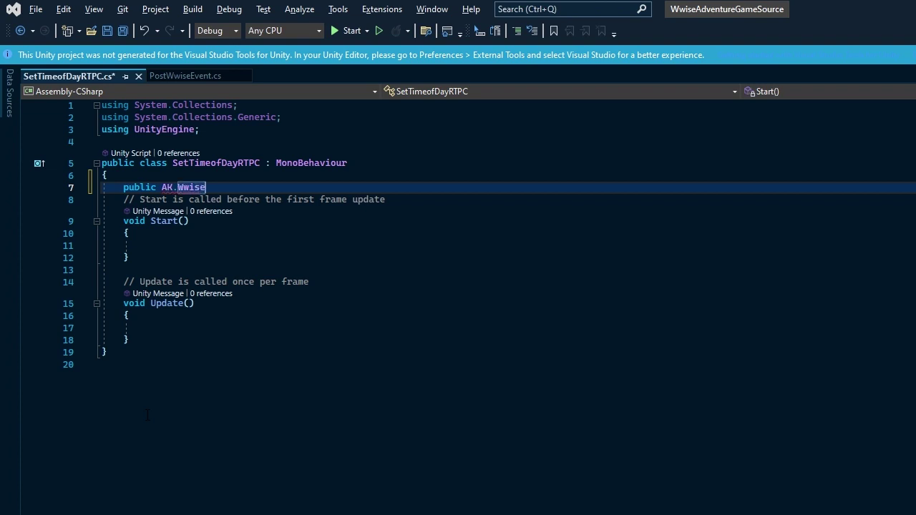
type(".RTPC")
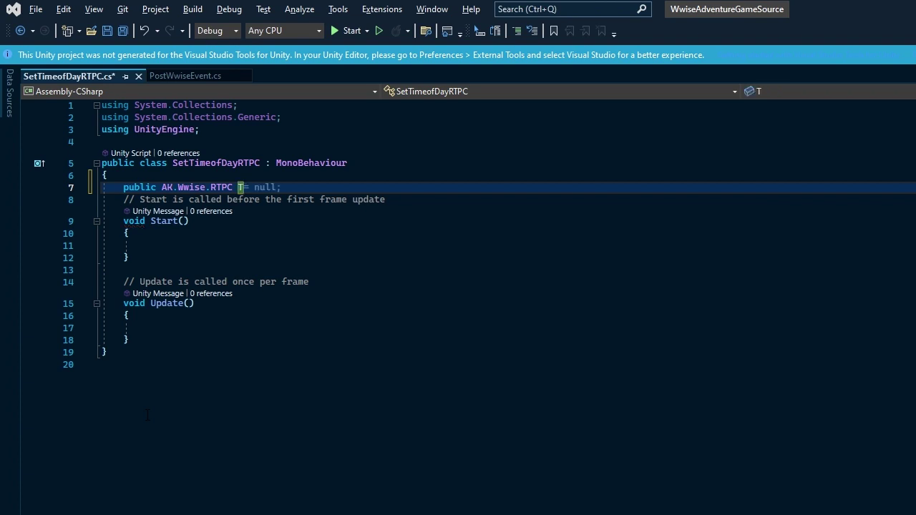
type(" TimeOfDayRTP")
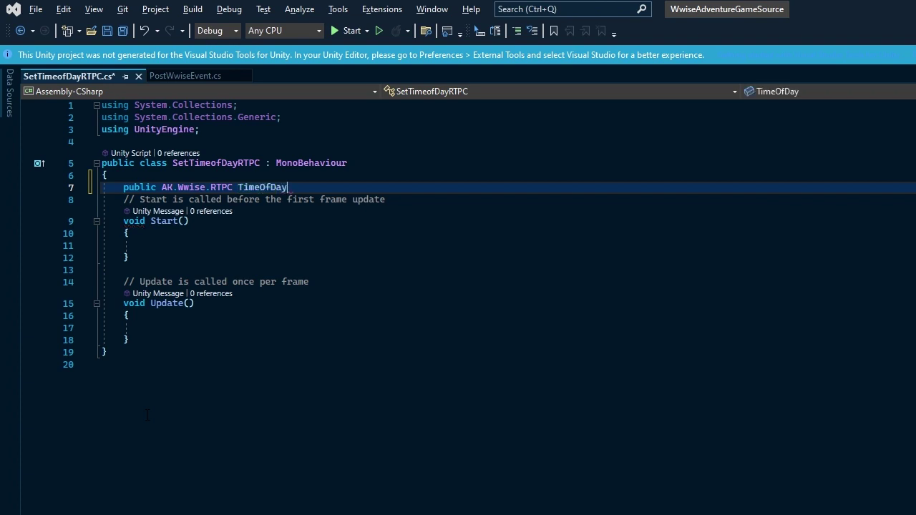
type("C;")
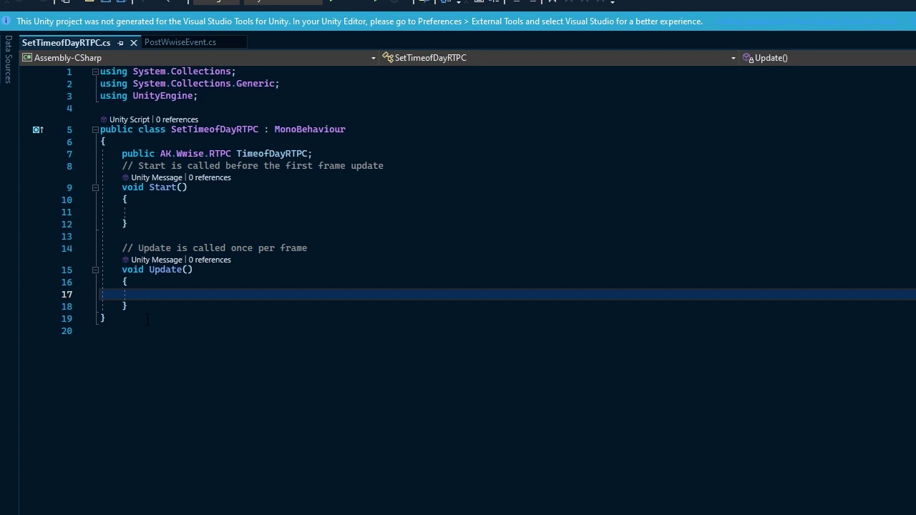
Step: Add 'TimeOfDayRTPC.SetGlobalValue(GameManager.TimeOfDay);' inside Update()
type("T")
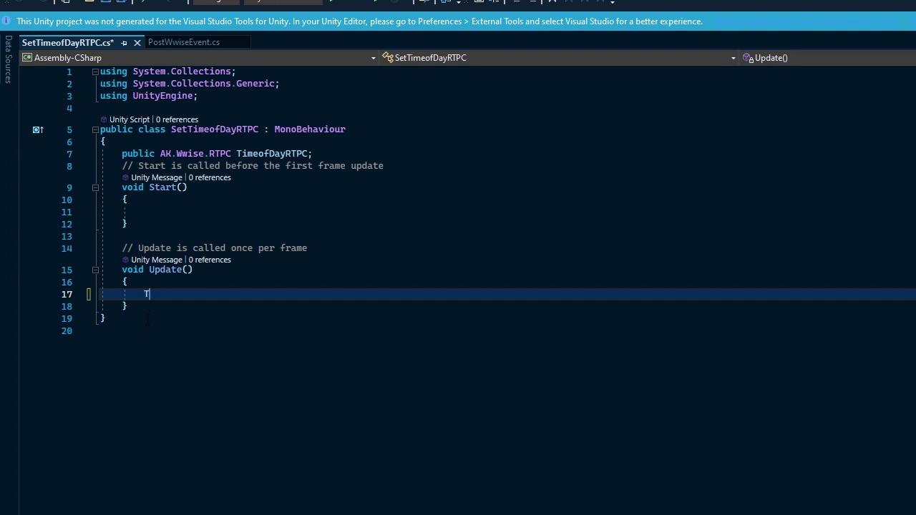
type("imeOfDayRTPC")
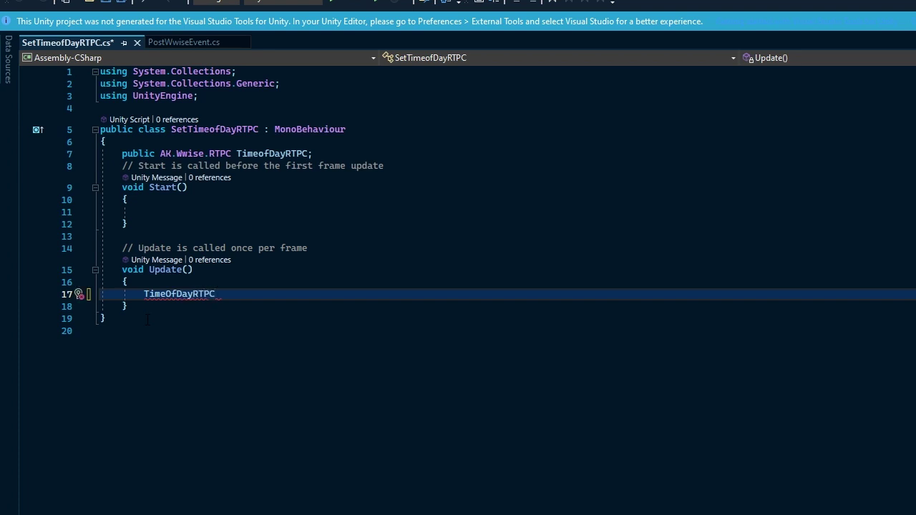
type(".SetGlobalValue")
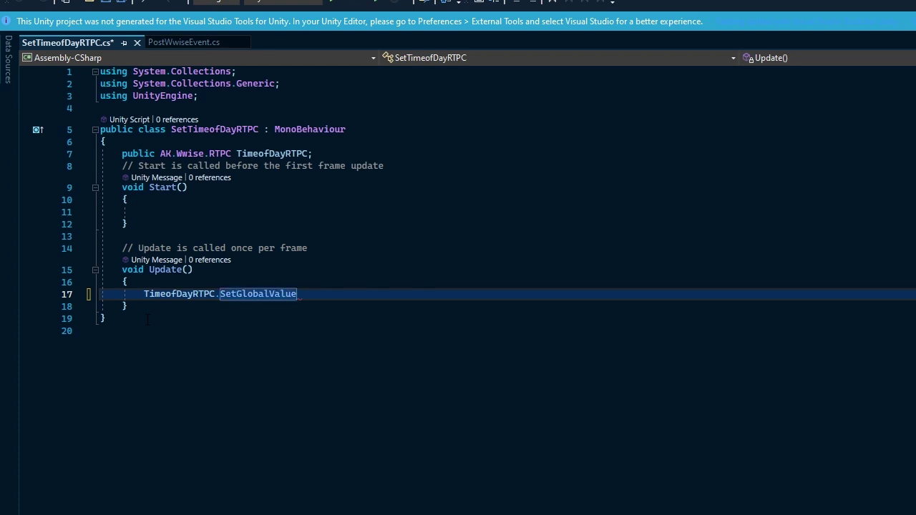
type("(")
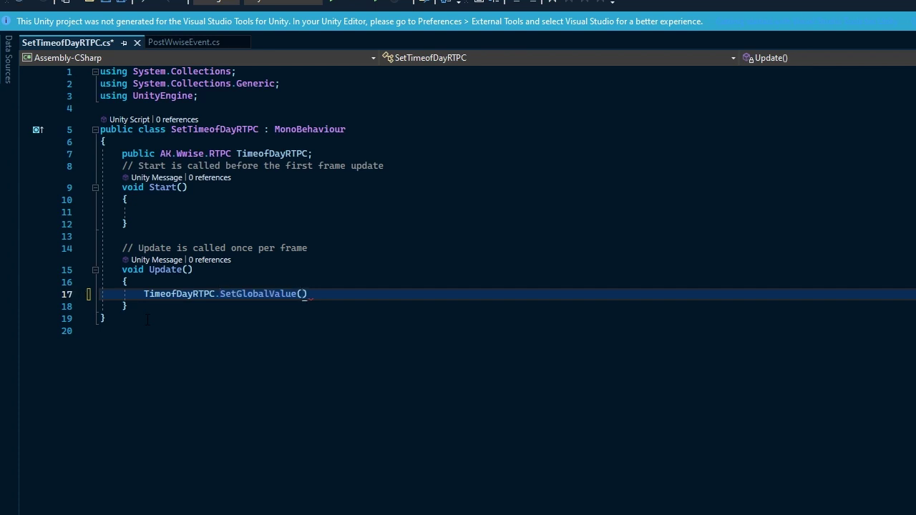
type("GameManager")
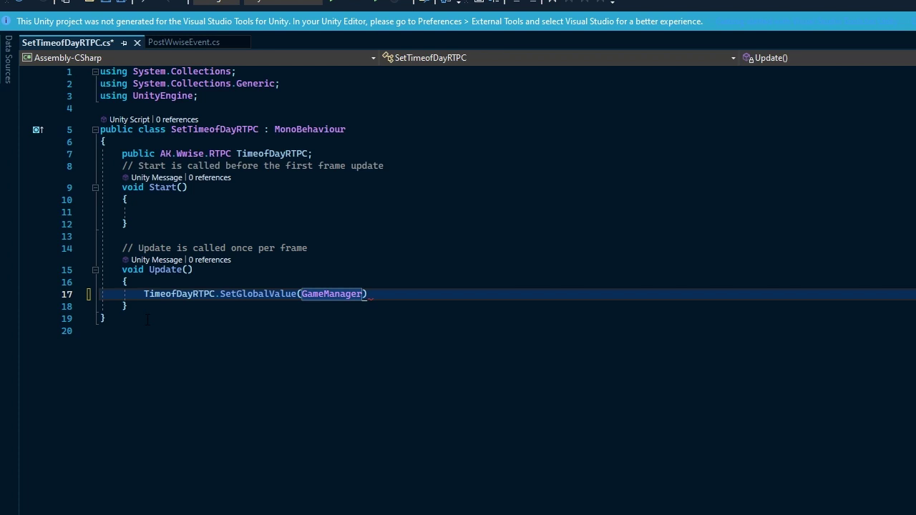
type(".Time")
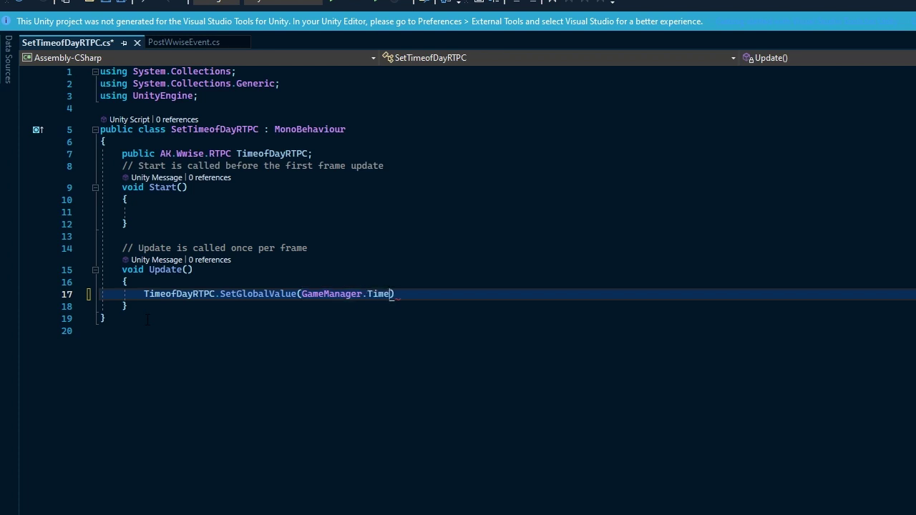
type("OfDay")
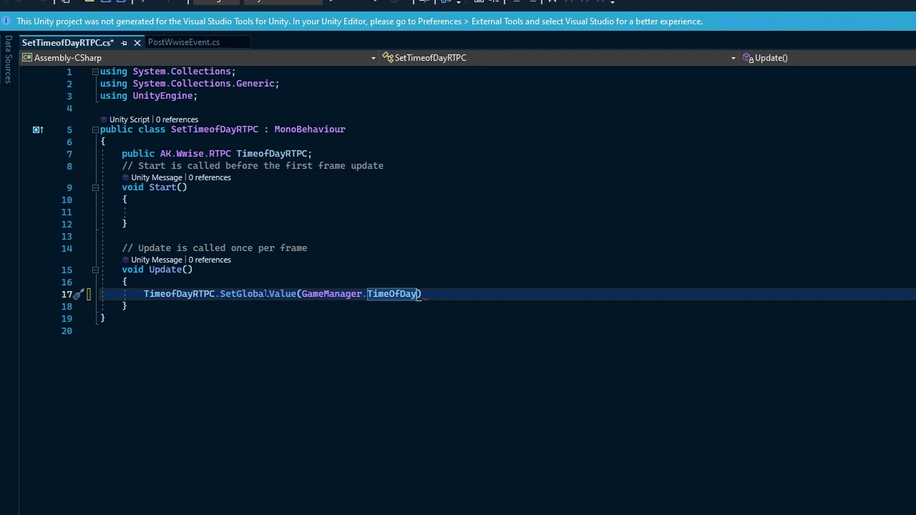
type(");")
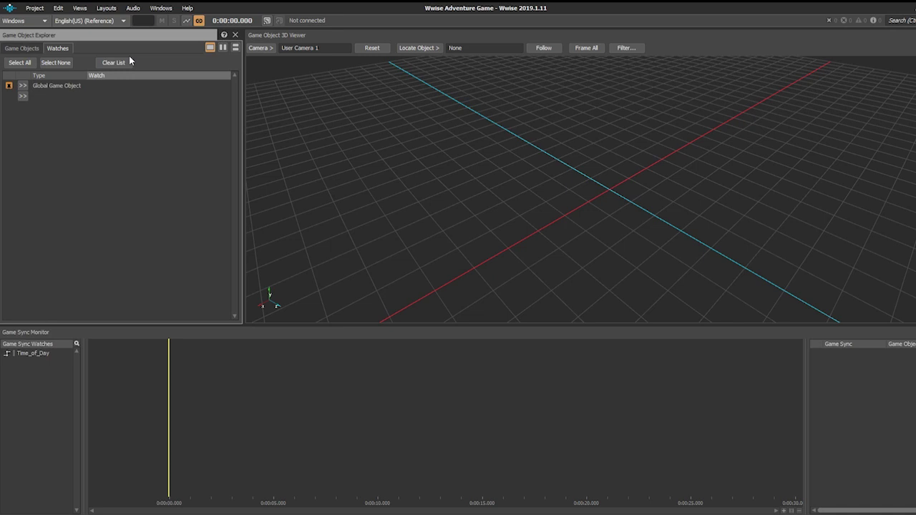
Step: Remote-connect the Wwise profiler to the Unity game running in play mode
left_click(267, 19)
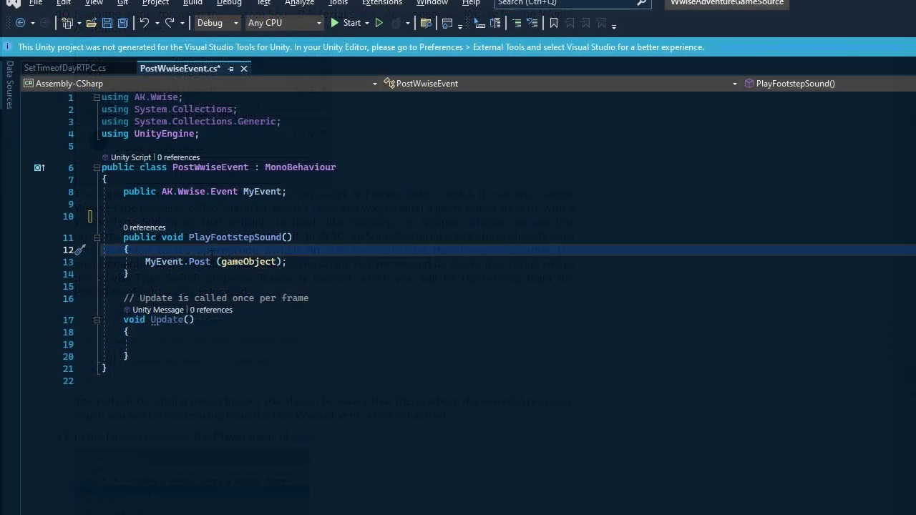
Step: Insert a blank line above the MyEvent.Post call in PlayFootstepSound
key("Return")
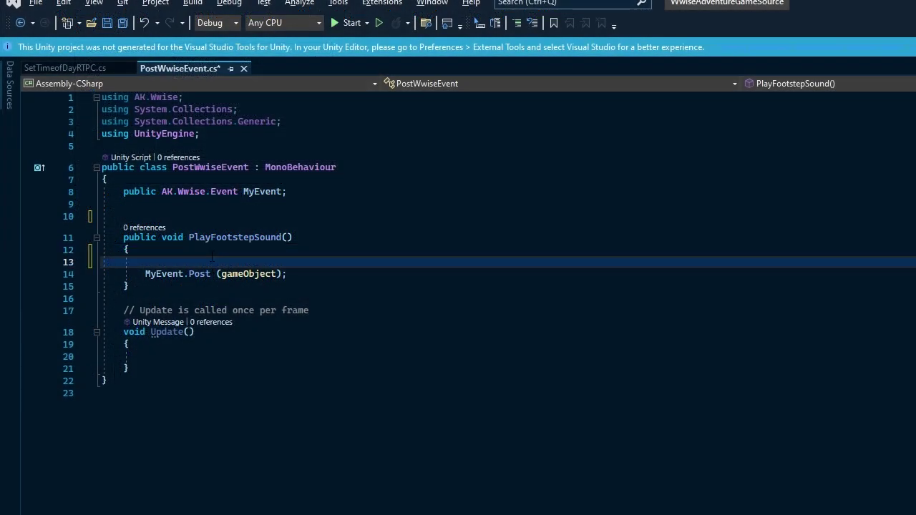
Step: Add 'PlayerManager.foot_L.GetMaterial().SetValue(gameObject);' above MyEvent.Post in PlayFootstepSound
type("Player")
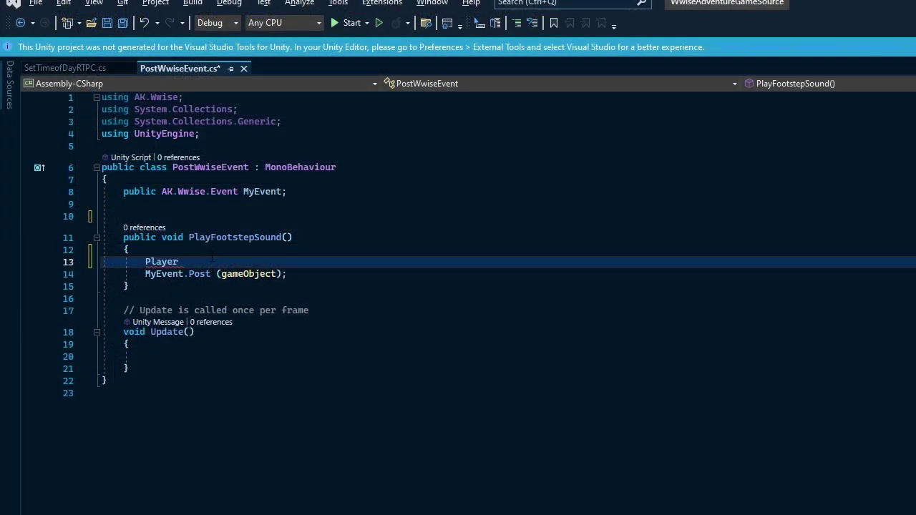
type("Manager.foot_L.G")
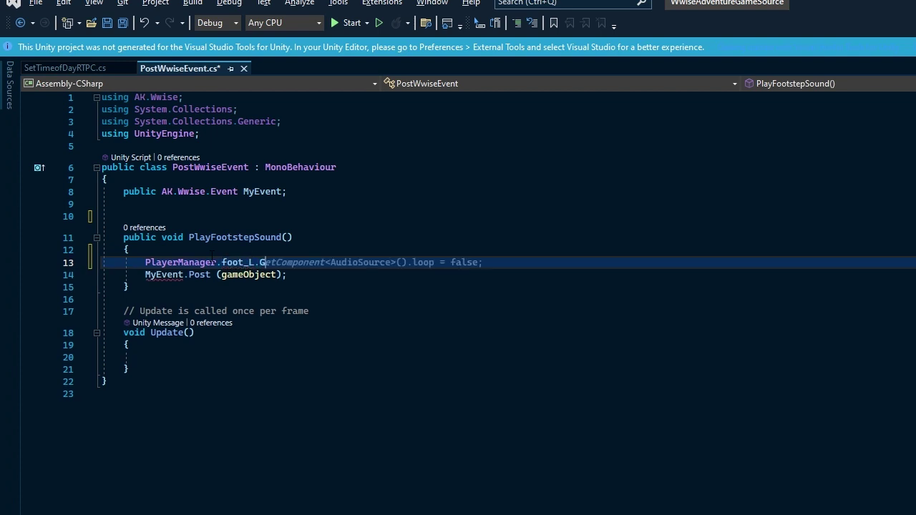
type("etMateri")
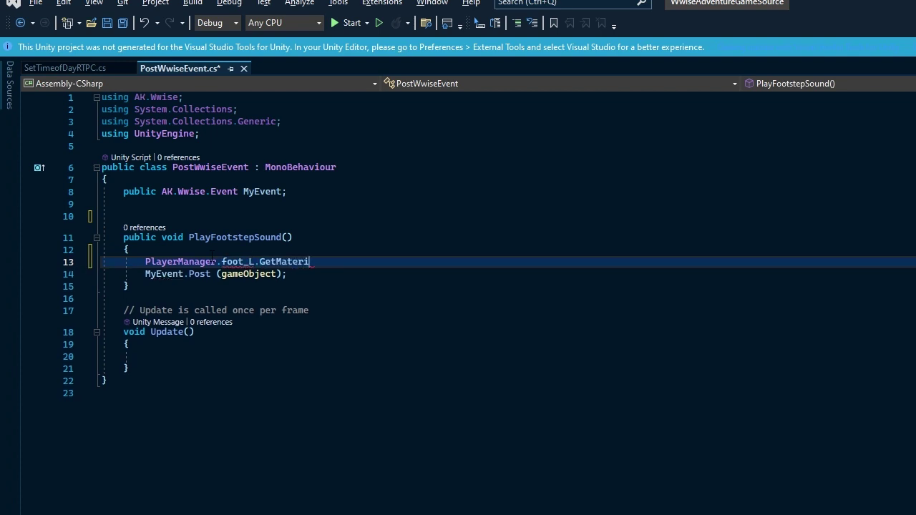
type("al ().")
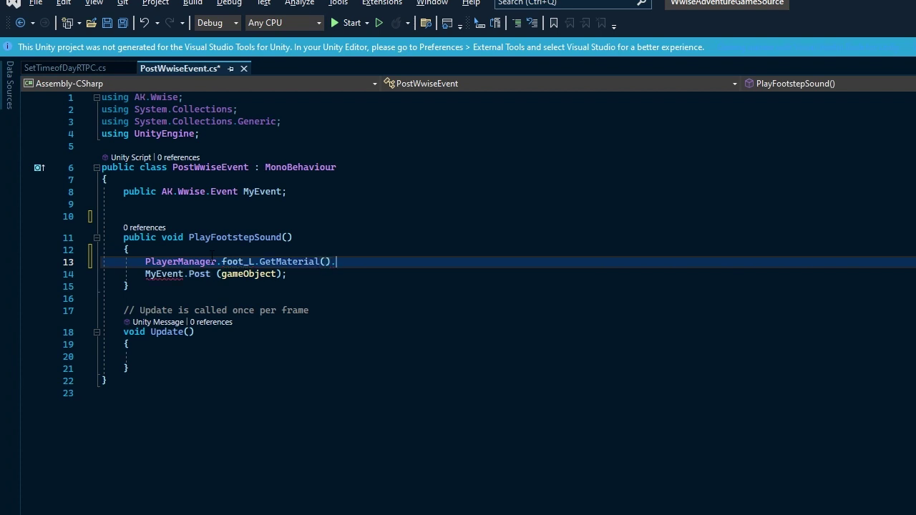
type("SetValue")
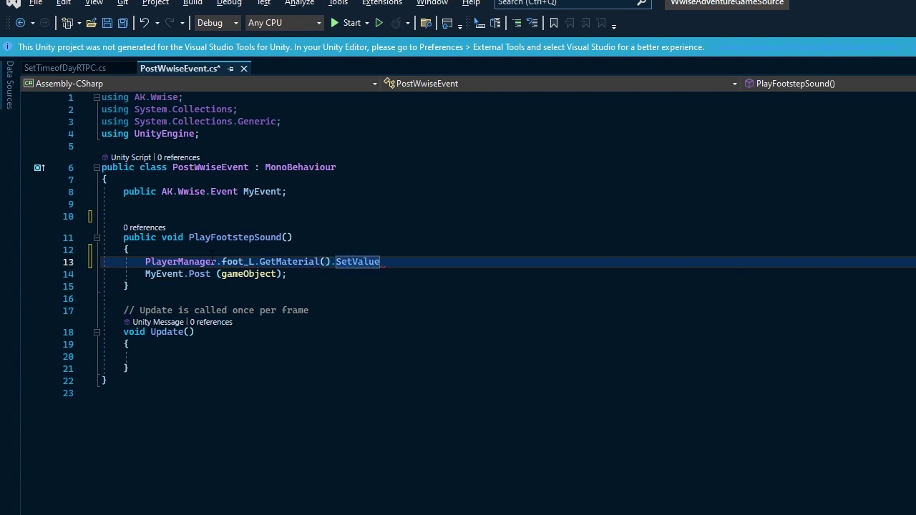
type(" (gameObject")
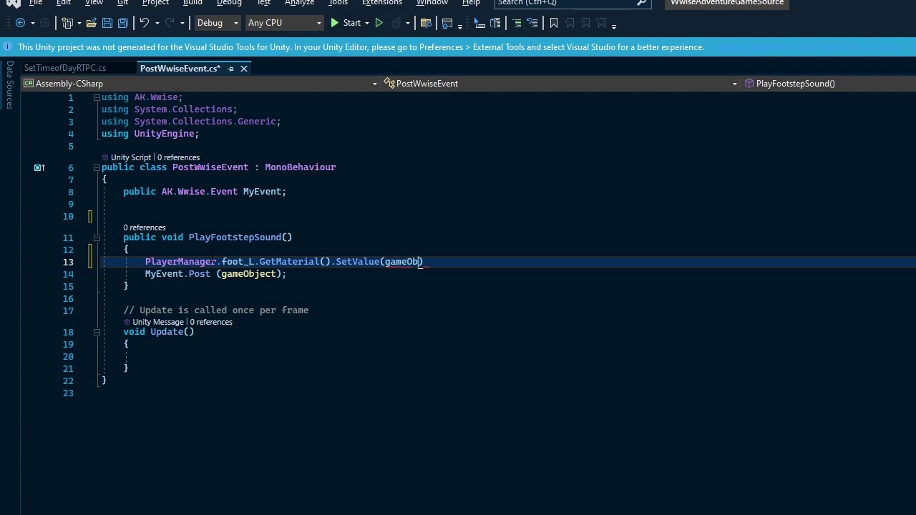
type(");")
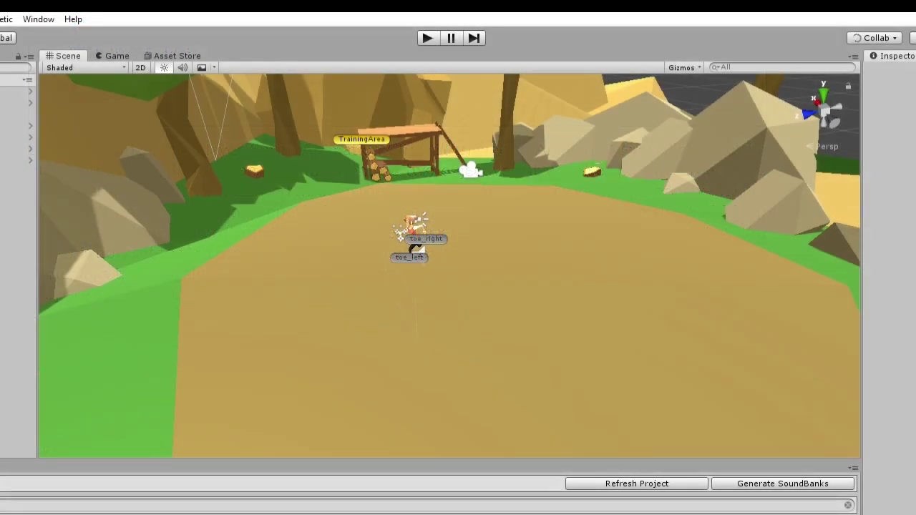
Step: Enter play mode and run the character back and forth between grass paths and dirt
left_click(428, 33)
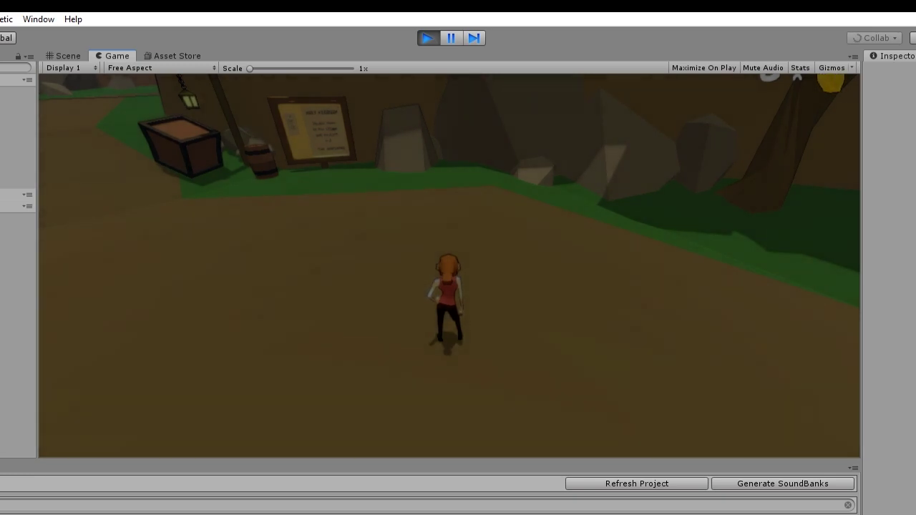
key("w")
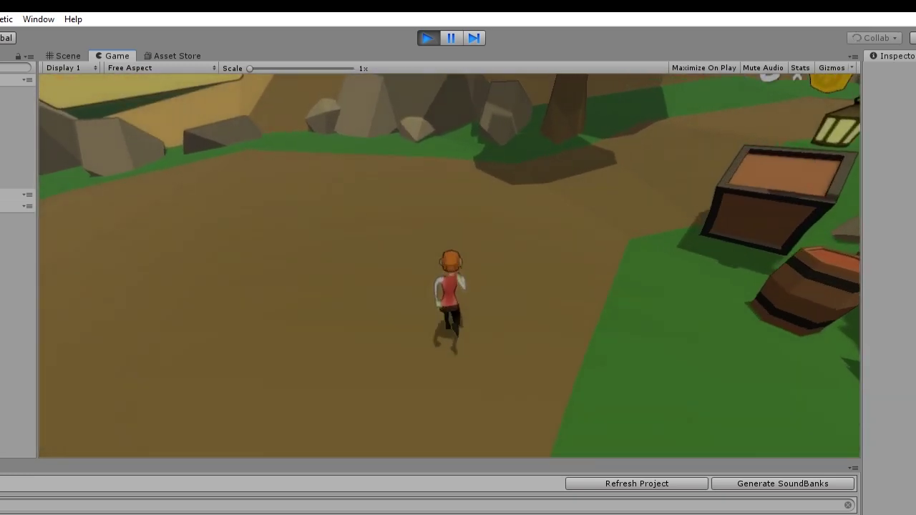
key("w")
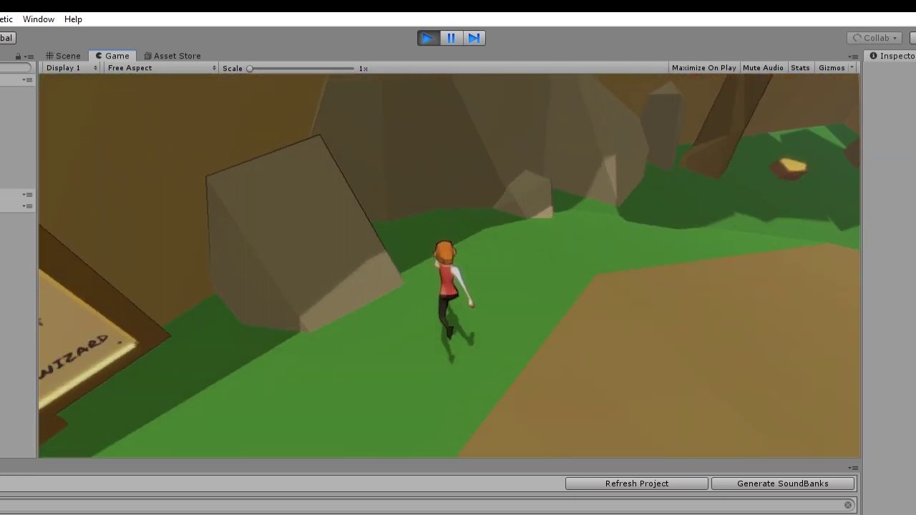
key("w")
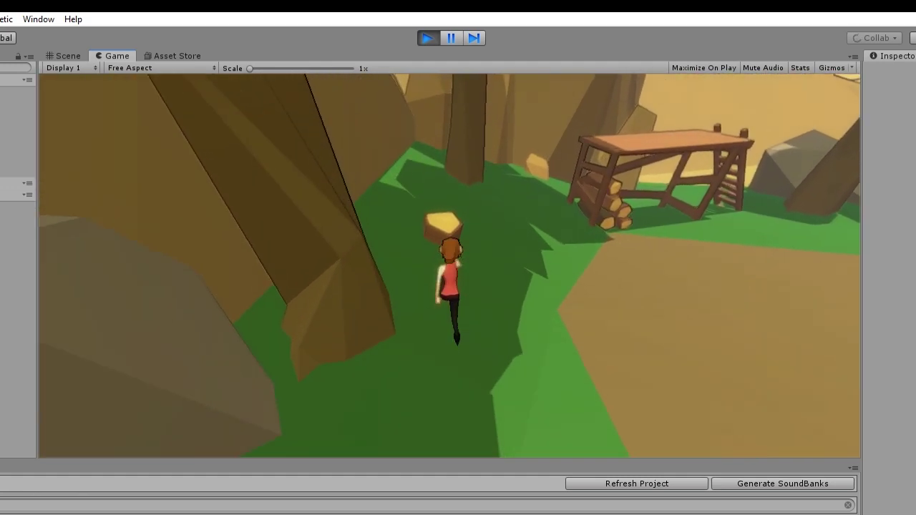
key("w")
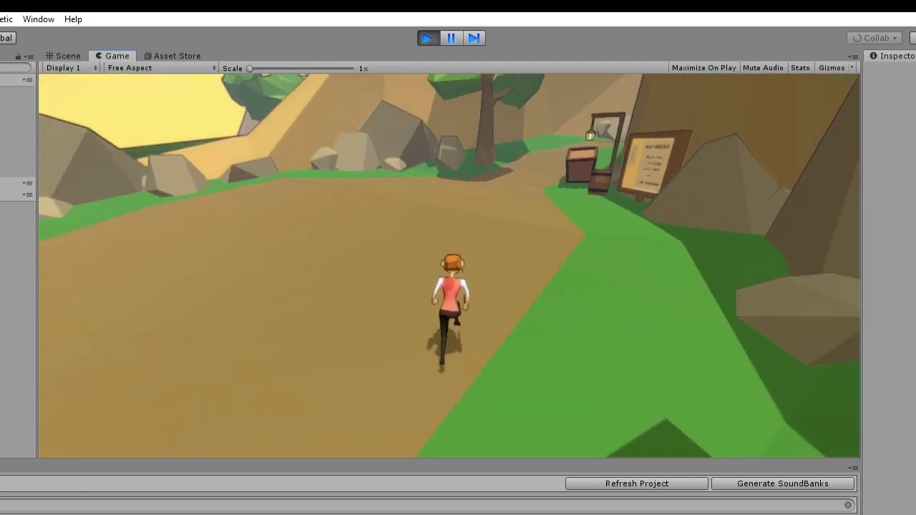
key("w")
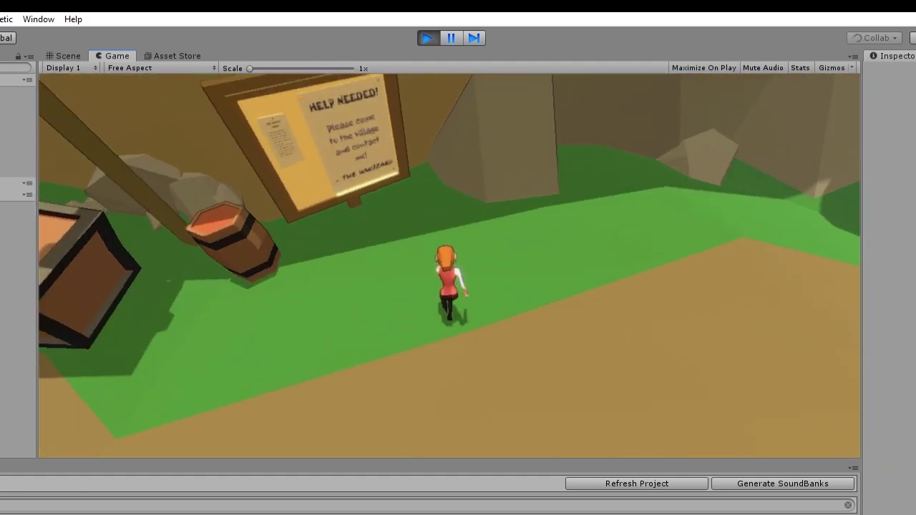
key("w")
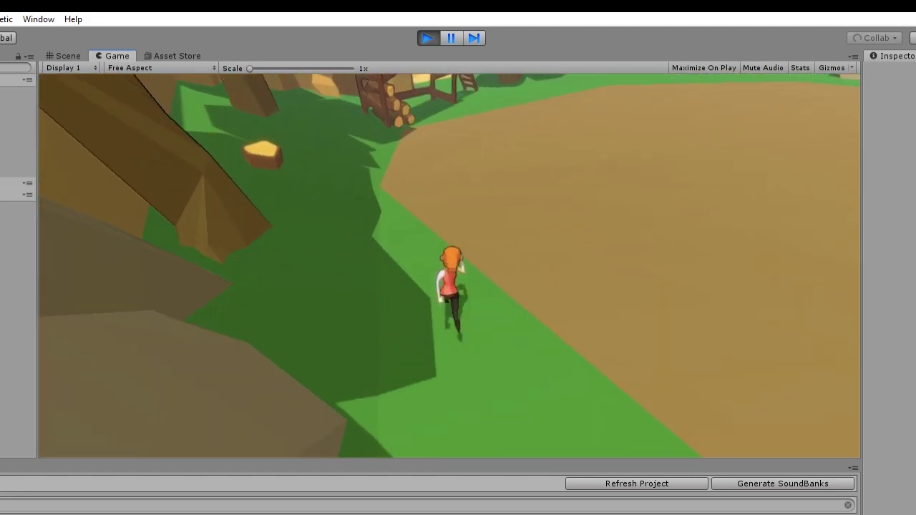
key("w")
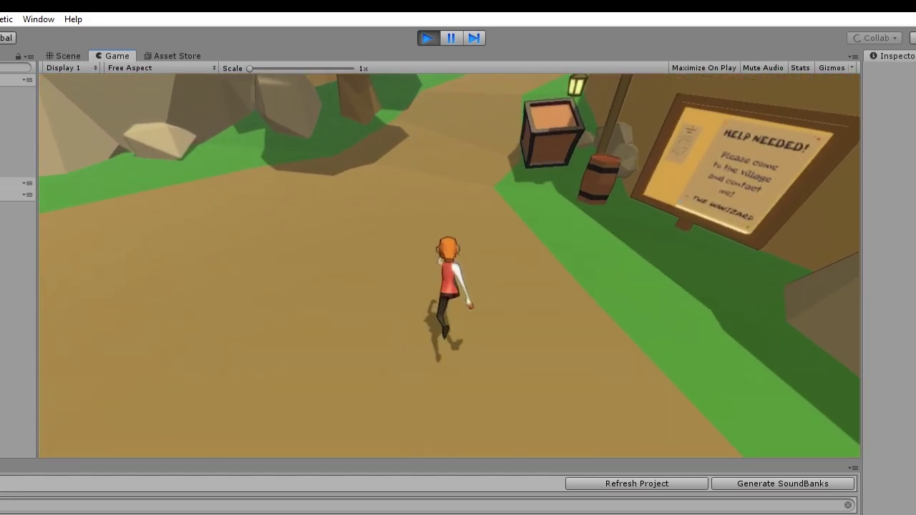
key("w")
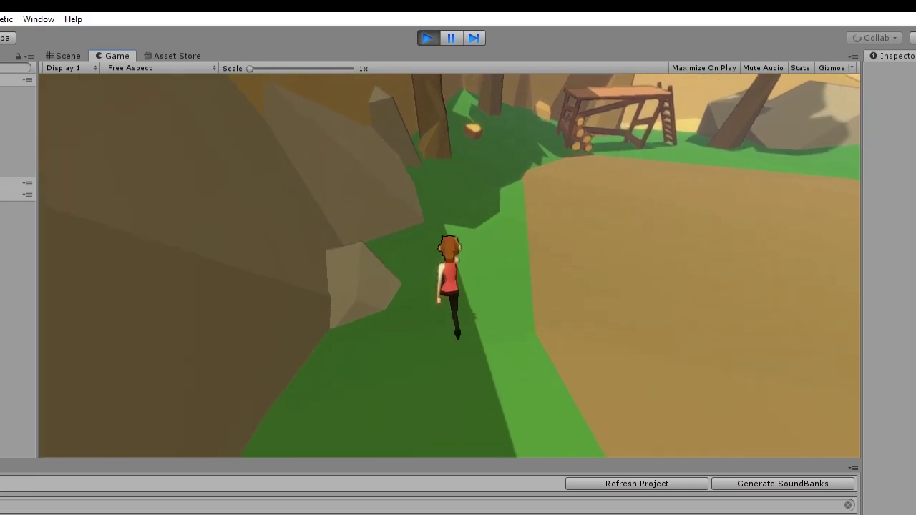
key("w")
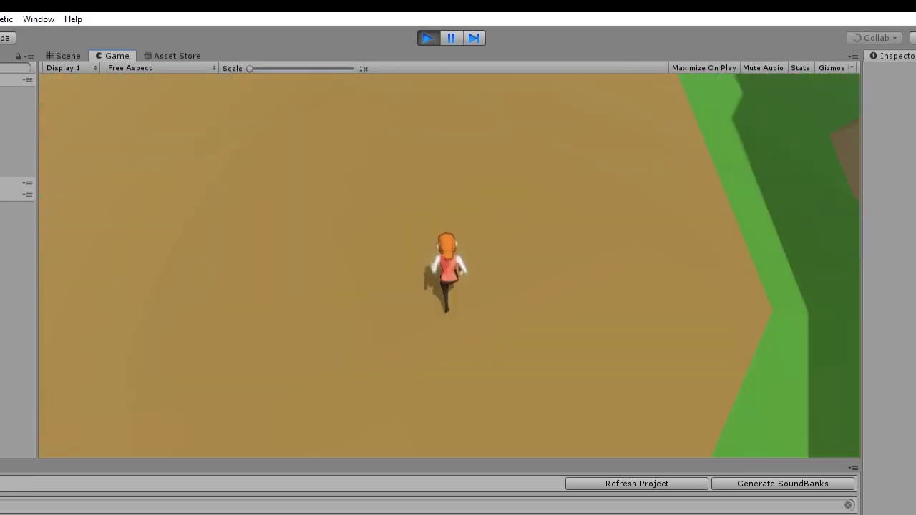
key("w")
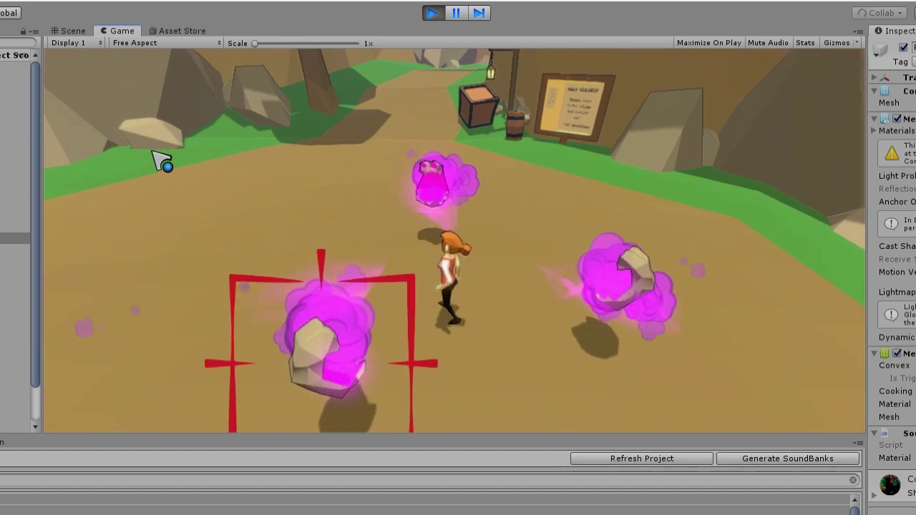
Step: Run around the dirt clearing attacking the pink enemies, locking onto each in turn
key("a")
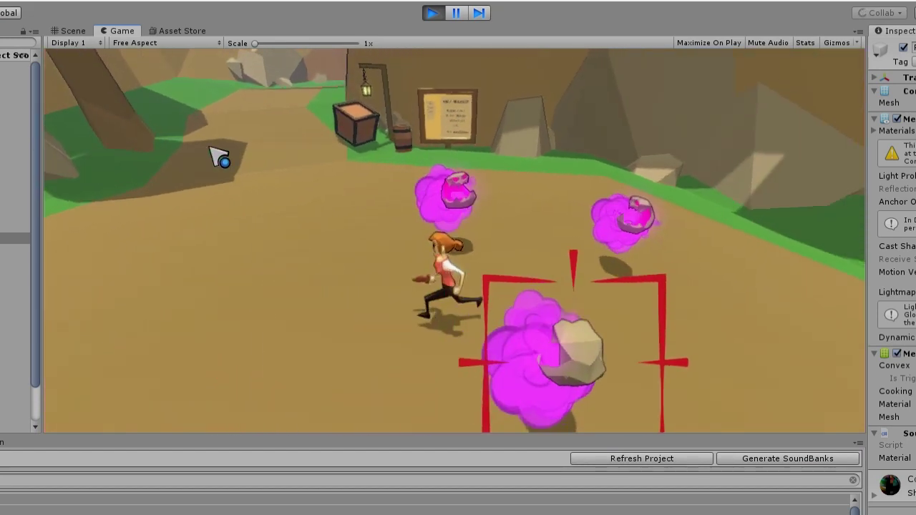
key("s")
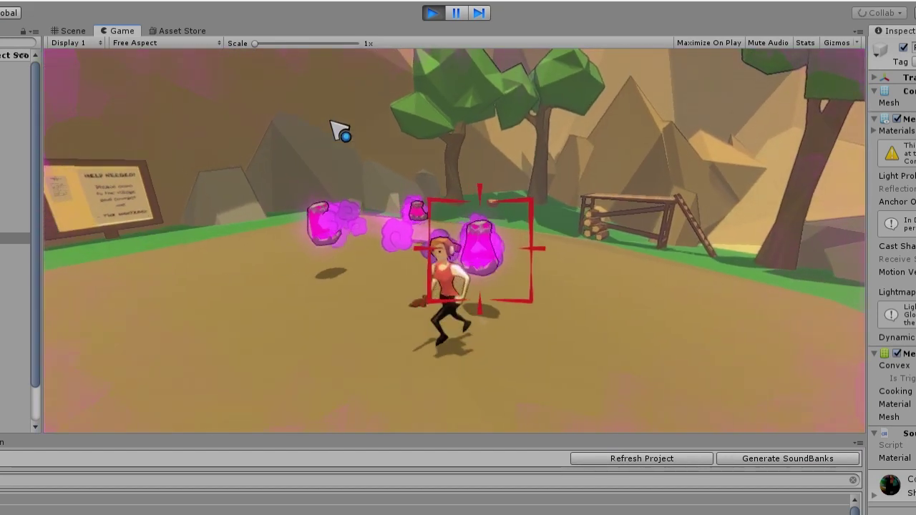
key("d")
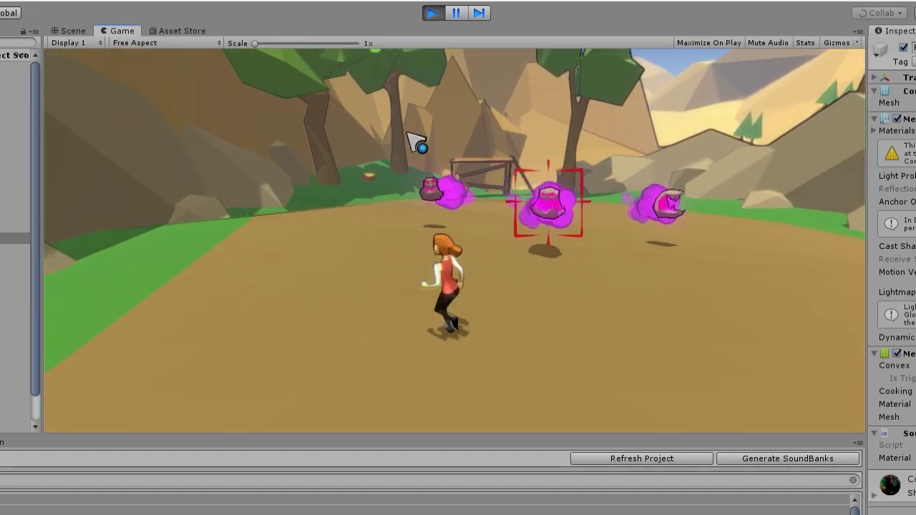
key("d")
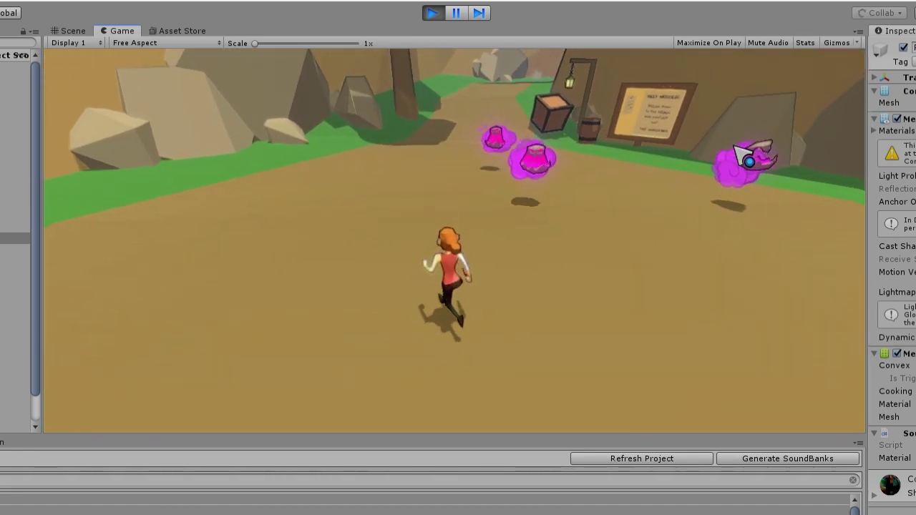
key("w")
key("w")
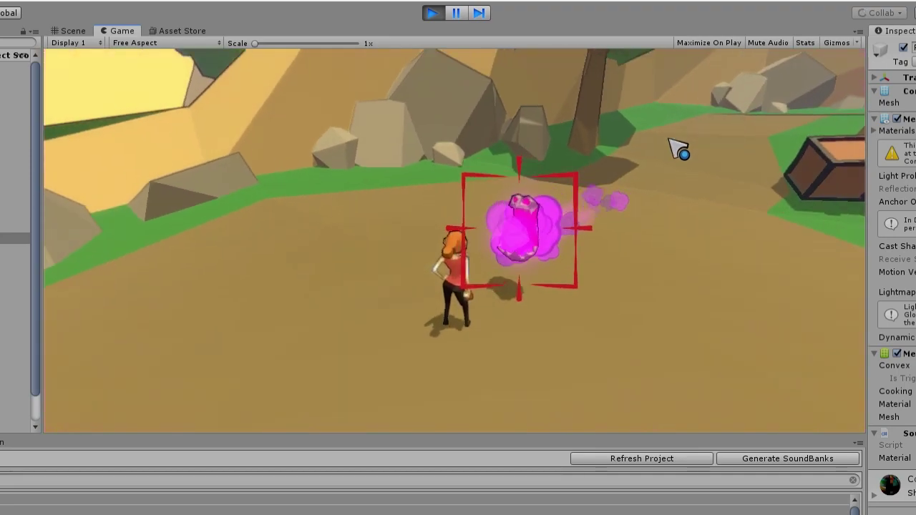
key("w")
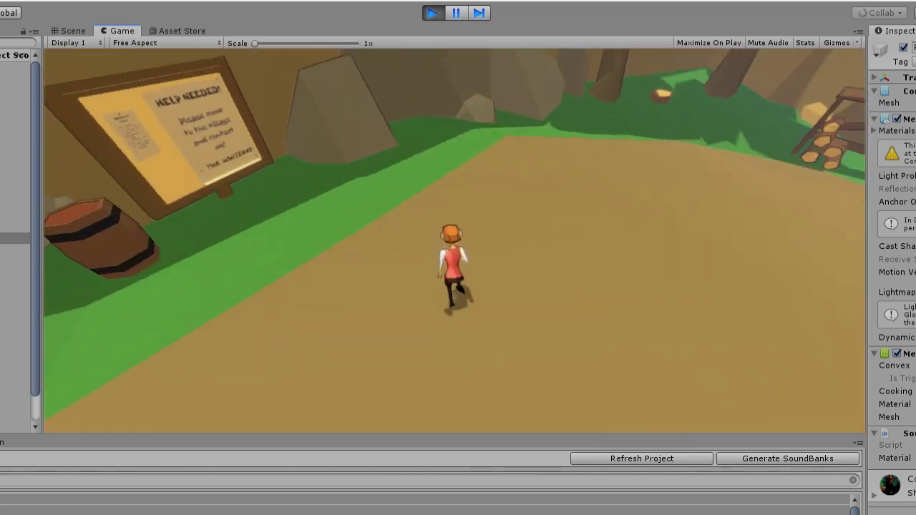
key("w")
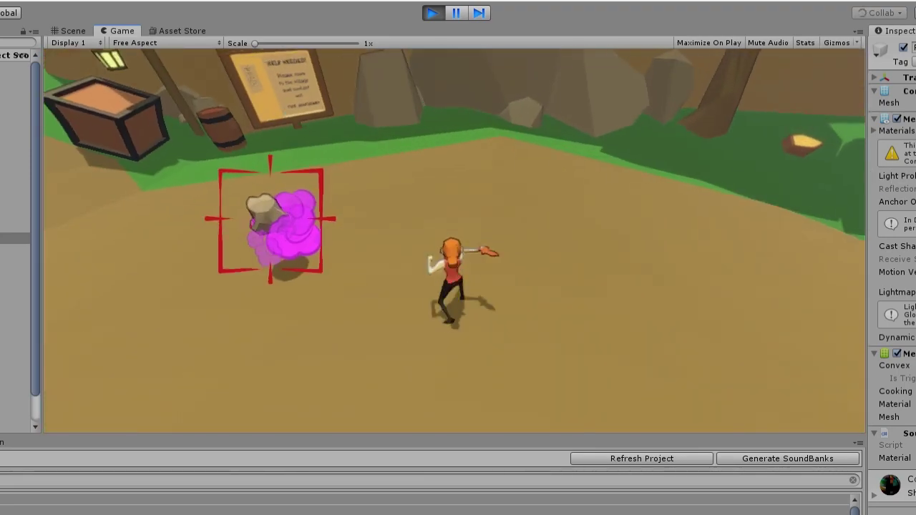
key("w")
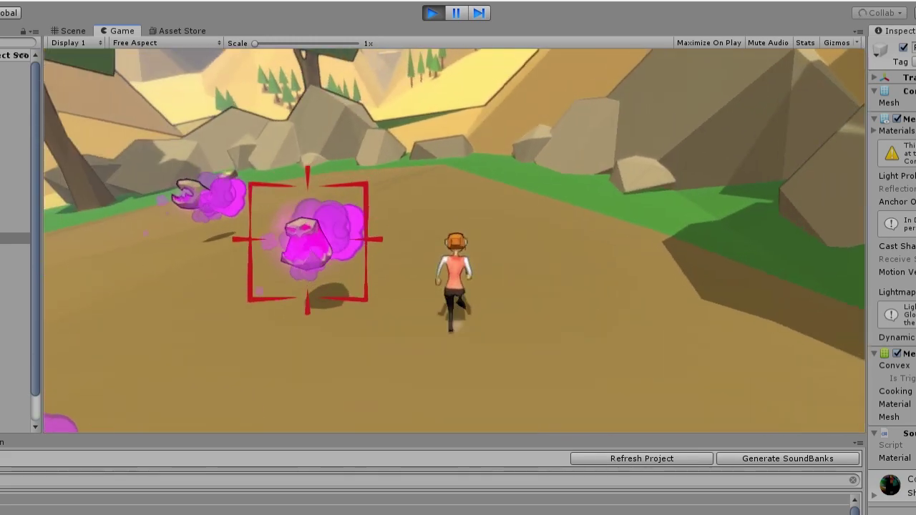
key("w")
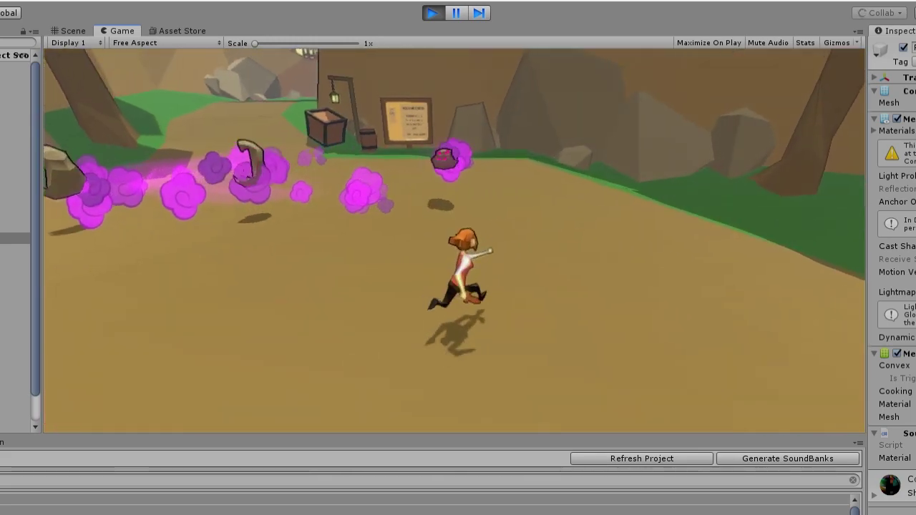
key("w")
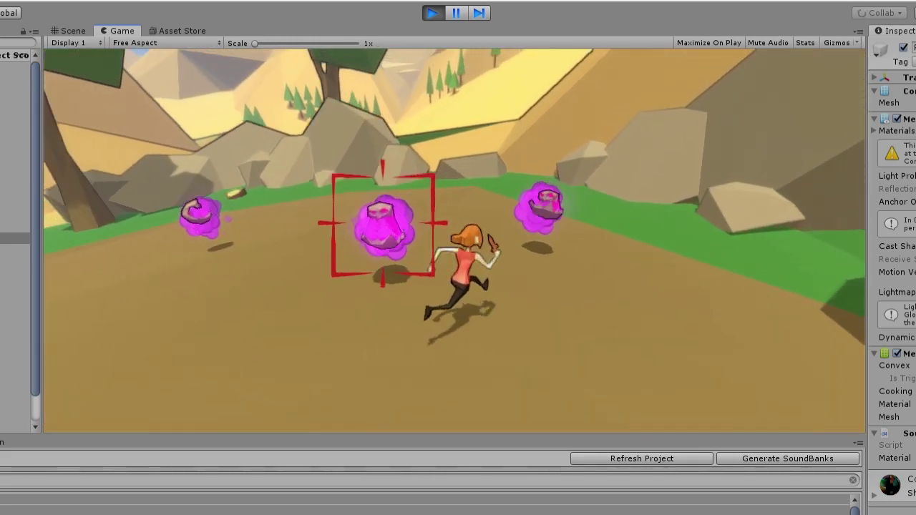
key("w")
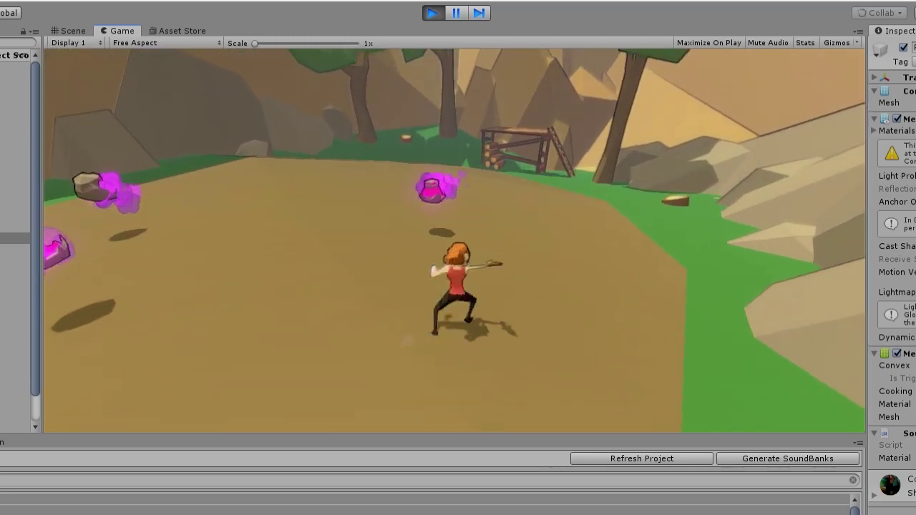
key("w")
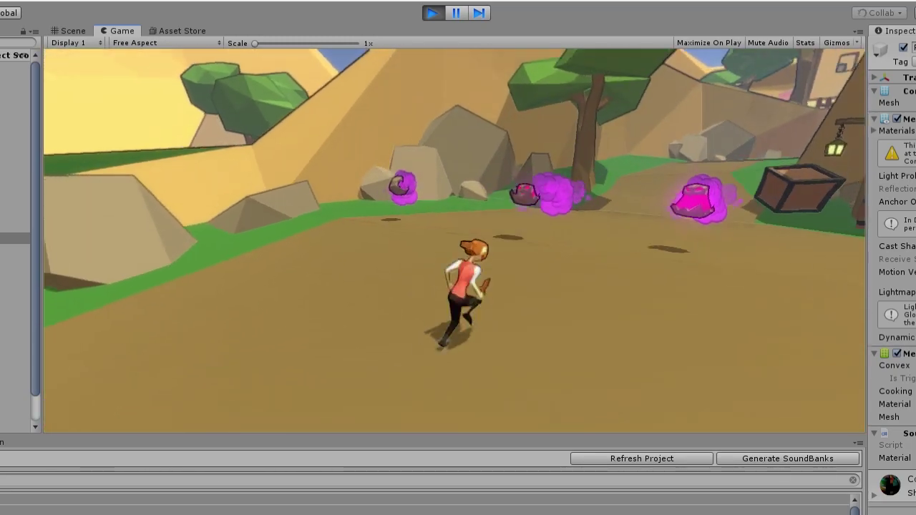